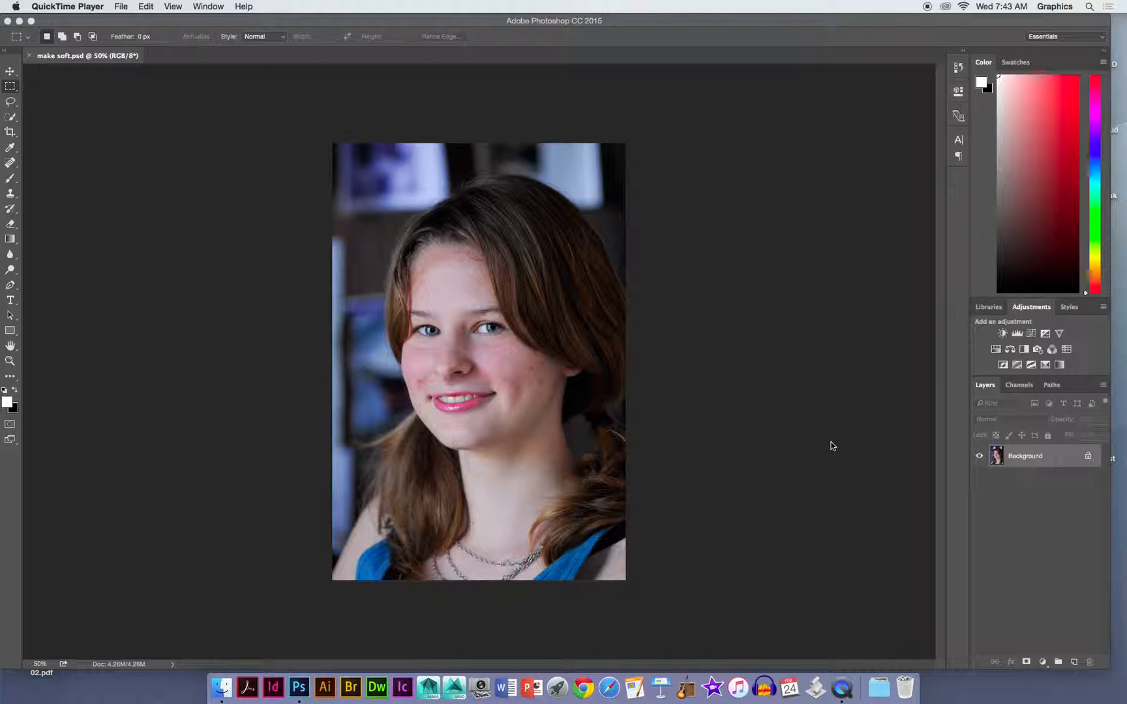
- Duplicate the Background layer and rename the copy "retouch"
{"action": "left_click", "coordinate": [1029, 466]}
{"action": "left_click_drag", "start_coordinate": [1029, 465], "coordinate": [1074, 661]}
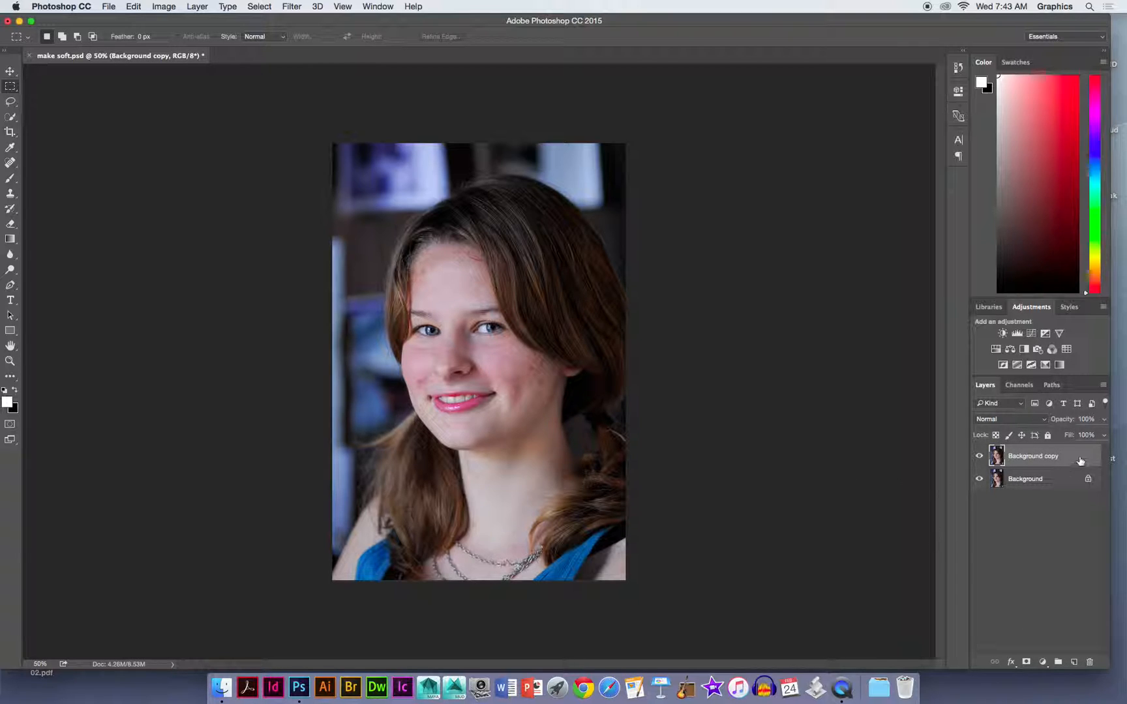
{"action": "double_click", "coordinate": [1033, 456]}
{"action": "type", "text": "retouch"}
{"action": "key", "text": "Return"}
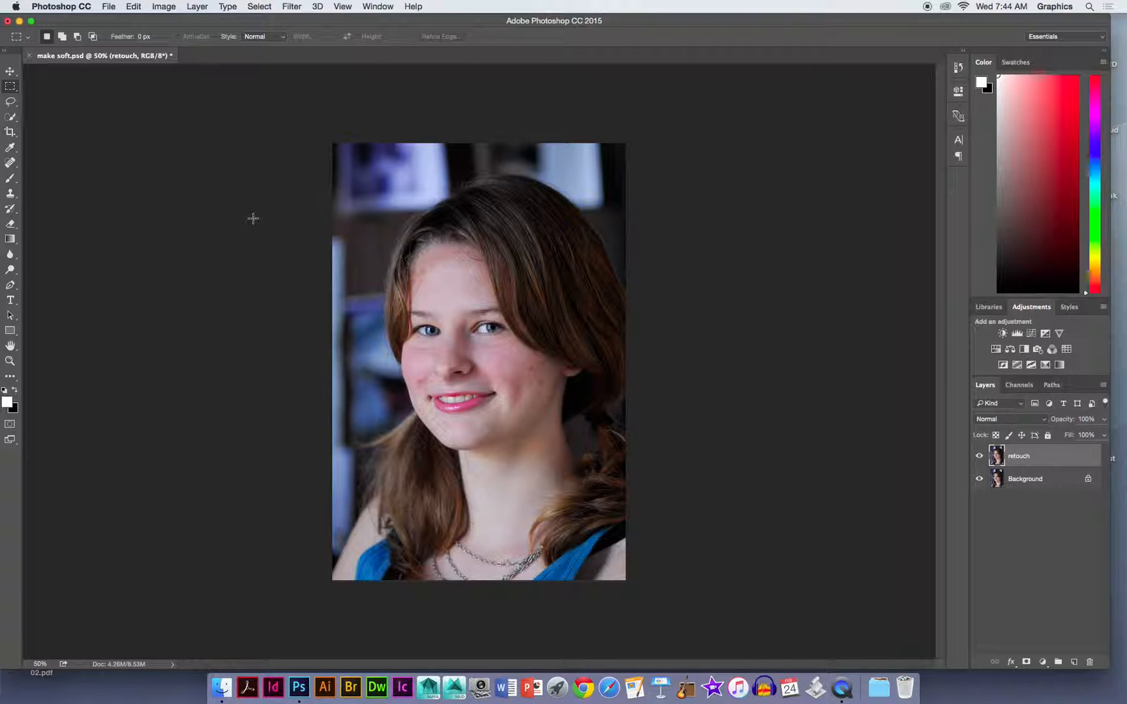
- Heal the blemishes on the ear-side cheek, neck and chin using the Spot Healing Brush at size 25
{"action": "left_click", "coordinate": [11, 162]}
{"action": "left_click", "coordinate": [72, 160]}
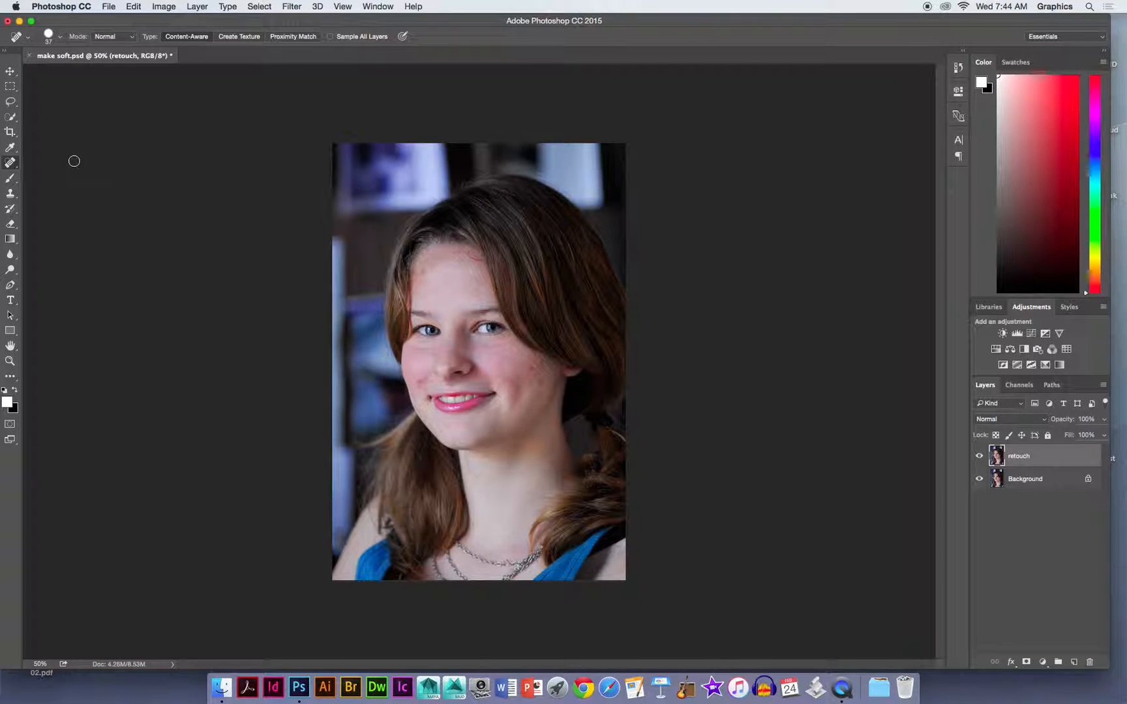
{"action": "key", "text": "bracketleft"}
{"action": "key", "text": "super+equal"}
{"action": "key", "text": "super+equal"}
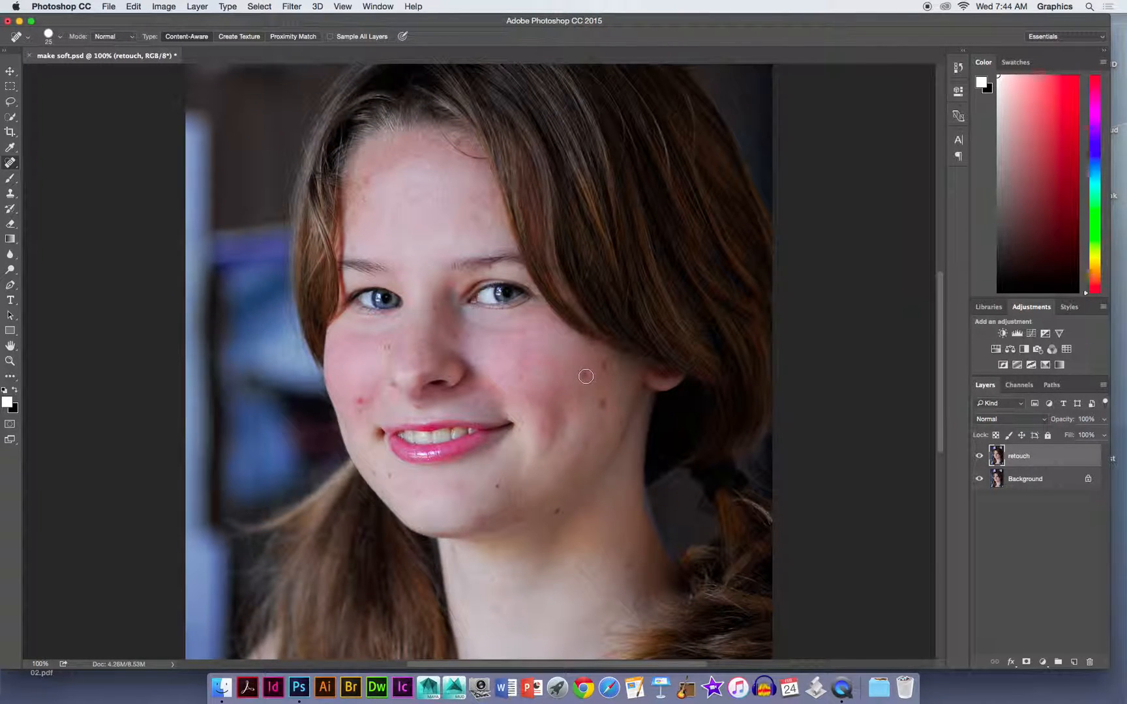
{"action": "left_click", "coordinate": [604, 406]}
{"action": "left_click", "coordinate": [603, 365]}
{"action": "left_click", "coordinate": [600, 430]}
{"action": "left_click", "coordinate": [628, 564]}
{"action": "left_click", "coordinate": [495, 489]}
- Heal the small spots on the chin, beside the mouth corner and on the lower cheek with a smaller healing brush
{"action": "key", "text": "bracketleft"}
{"action": "key", "text": "bracketleft"}
{"action": "left_click", "coordinate": [395, 485]}
{"action": "left_click", "coordinate": [385, 476]}
{"action": "left_click", "coordinate": [375, 473]}
{"action": "left_click", "coordinate": [390, 439]}
{"action": "left_click", "coordinate": [361, 403]}
- Heal the remaining spots and redness on the cheeks, nose and forehead with the healing brush enlarged to size 20
{"action": "key", "text": "bracketright"}
{"action": "key", "text": "bracketright"}
{"action": "left_click", "coordinate": [387, 347]}
{"action": "left_click_drag", "start_coordinate": [356, 400], "coordinate": [363, 406]}
{"action": "left_click_drag", "start_coordinate": [462, 339], "coordinate": [449, 328]}
{"action": "left_click", "coordinate": [530, 398]}
{"action": "left_click", "coordinate": [522, 360]}
{"action": "left_click_drag", "start_coordinate": [358, 189], "coordinate": [372, 187]}
{"action": "left_click", "coordinate": [480, 204]}
{"action": "left_click", "coordinate": [494, 203]}
{"action": "left_click", "coordinate": [370, 372]}
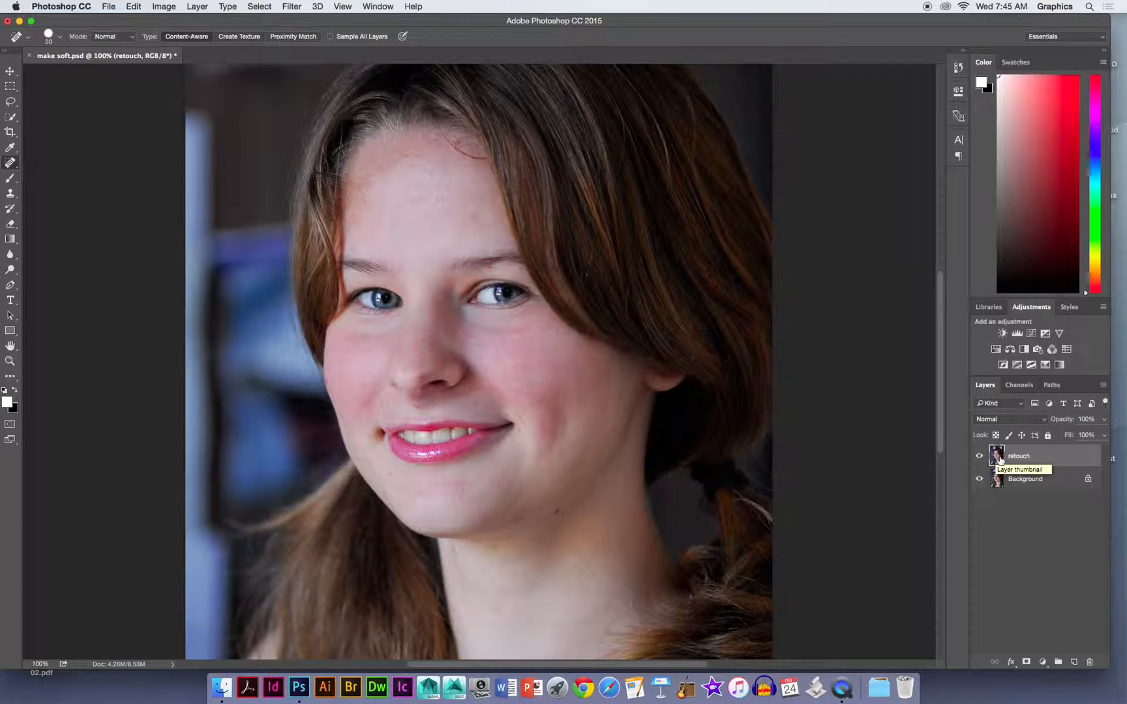
- Duplicate the retouch layer and rename the copy "soft"
{"action": "mouse_move", "coordinate": [996, 458]}
{"action": "left_mouse_down"}
{"action": "mouse_move", "coordinate": [1018, 484]}
{"action": "mouse_move", "coordinate": [1017, 616]}
{"action": "mouse_move", "coordinate": [1043, 655]}
{"action": "mouse_move", "coordinate": [1074, 663]}
{"action": "left_mouse_up"}
{"action": "double_click", "coordinate": [1024, 456]}
{"action": "type", "text": "soft"}
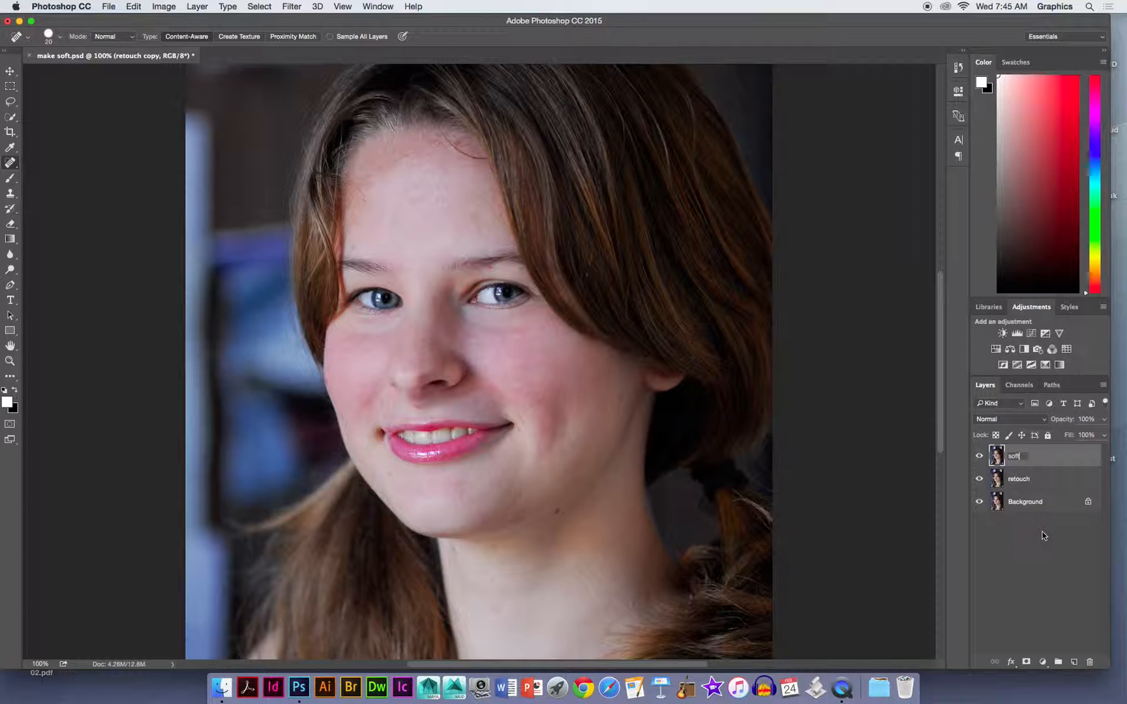
{"action": "key", "text": "Return"}
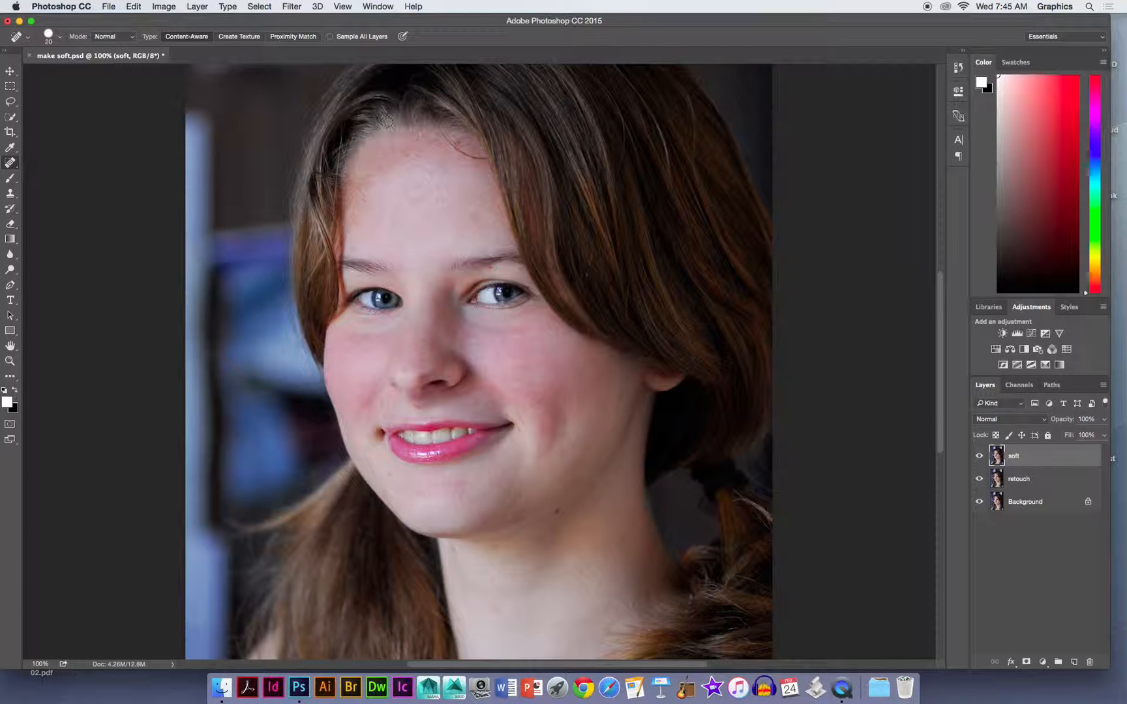
- Apply a Gaussian Blur with a 7.6 pixel radius to the soft layer and compare it with the layer hidden
{"action": "left_click", "coordinate": [259, 6]}
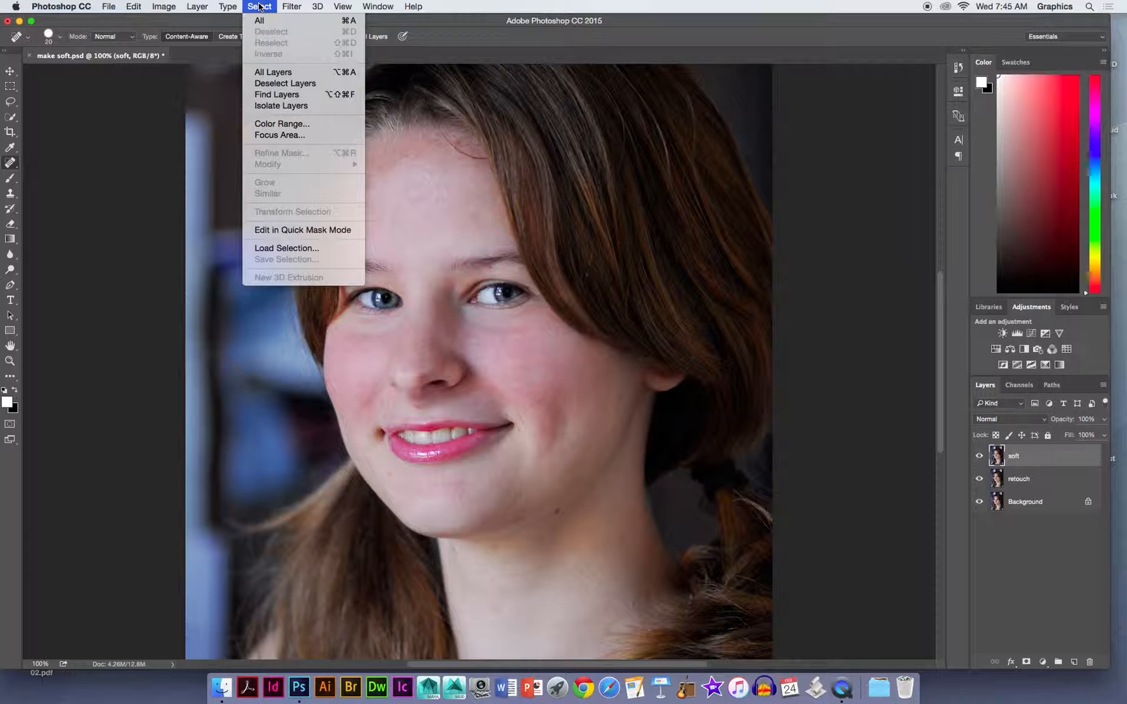
{"action": "mouse_move", "coordinate": [285, 4]}
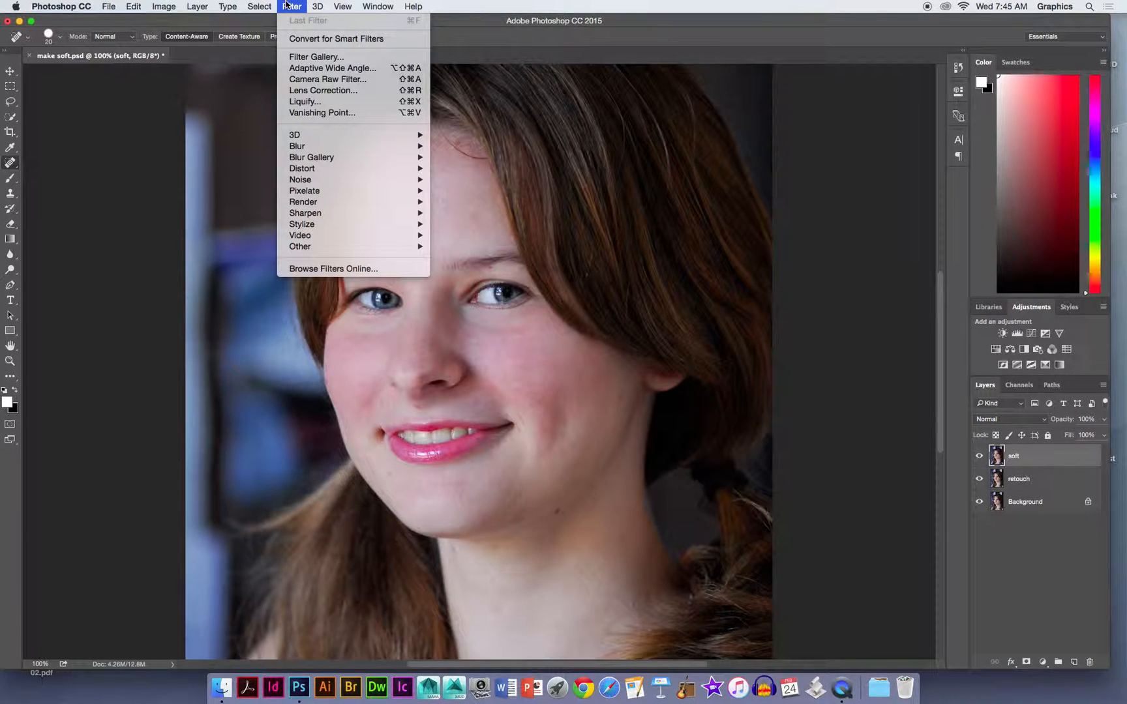
{"action": "mouse_move", "coordinate": [350, 147]}
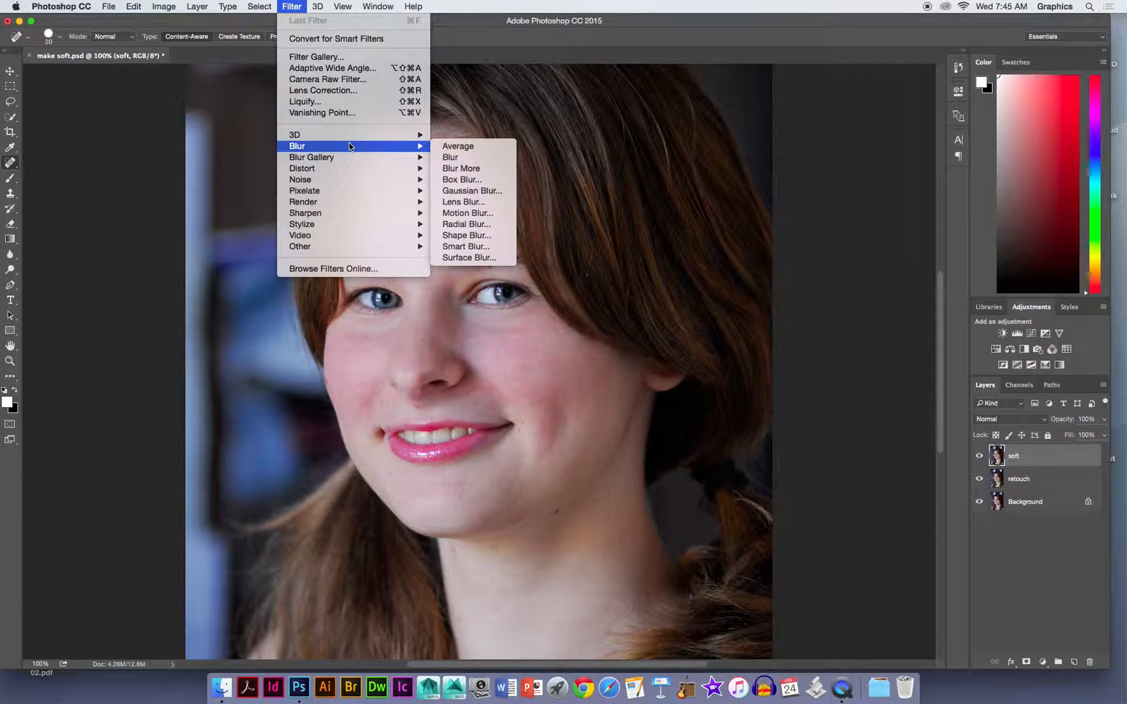
{"action": "left_click", "coordinate": [494, 192]}
{"action": "left_click_drag", "start_coordinate": [581, 236], "coordinate": [694, 140]}
{"action": "left_click_drag", "start_coordinate": [595, 315], "coordinate": [614, 316]}
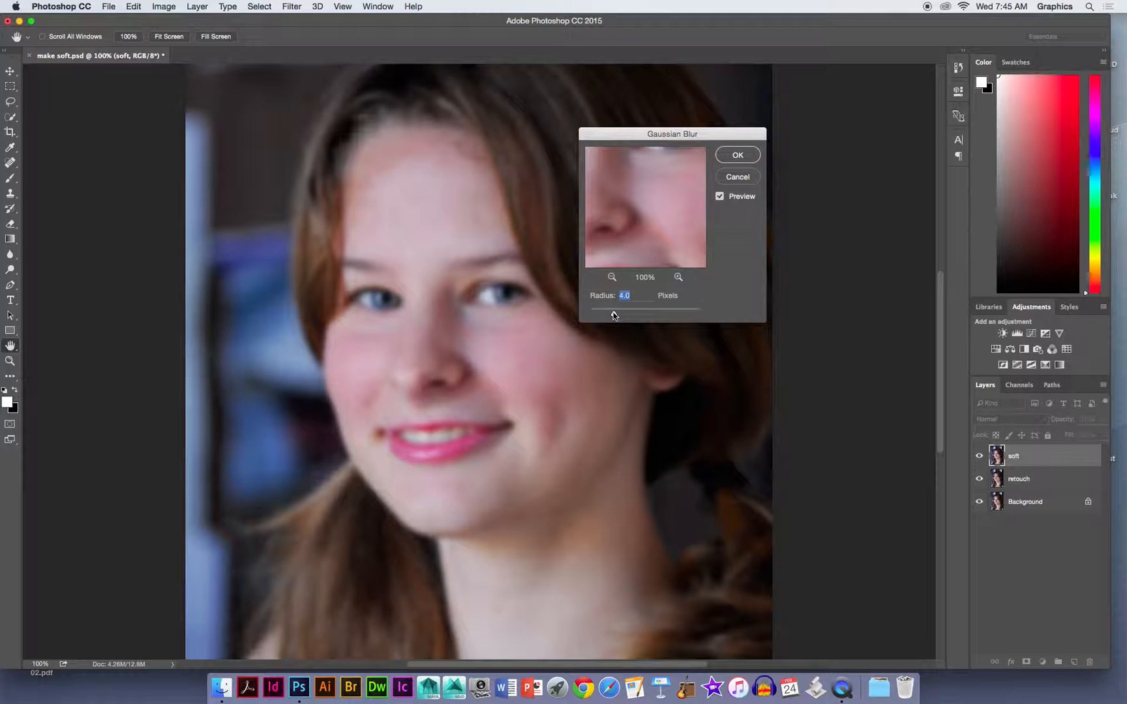
{"action": "mouse_move", "coordinate": [612, 316]}
{"action": "left_mouse_down"}
{"action": "mouse_move", "coordinate": [625, 316]}
{"action": "mouse_move", "coordinate": [596, 314]}
{"action": "mouse_move", "coordinate": [611, 316]}
{"action": "left_mouse_up"}
{"action": "left_click_drag", "start_coordinate": [610, 315], "coordinate": [628, 314]}
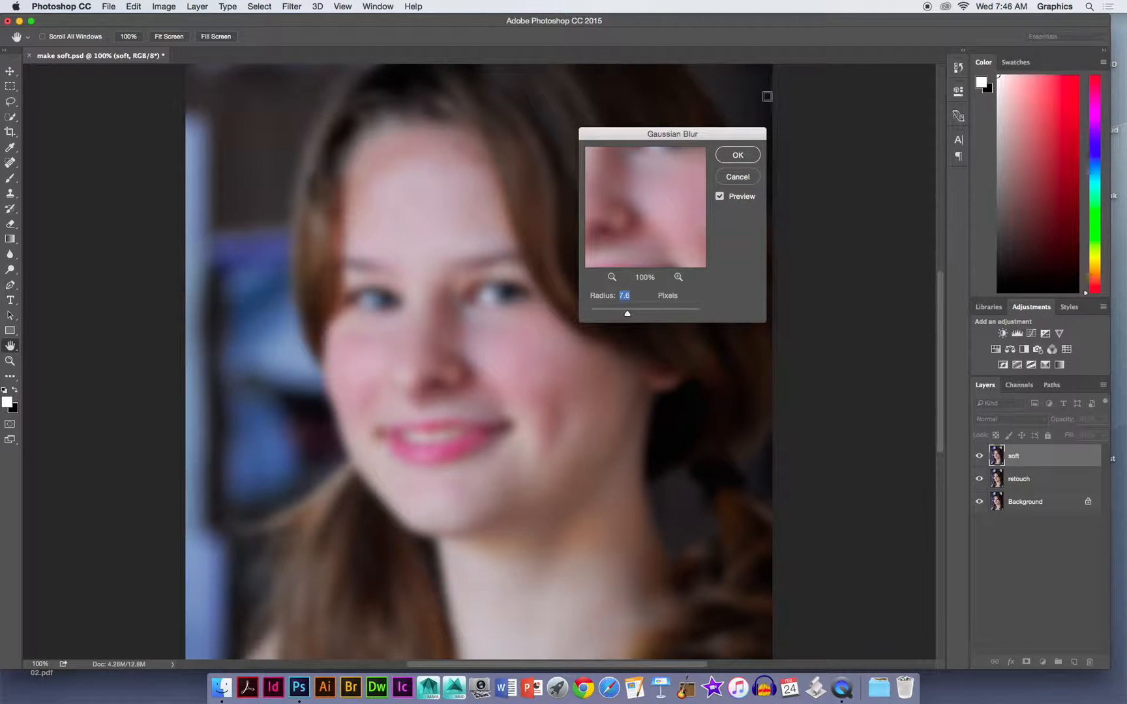
{"action": "left_click", "coordinate": [747, 157]}
{"action": "key", "text": "j"}
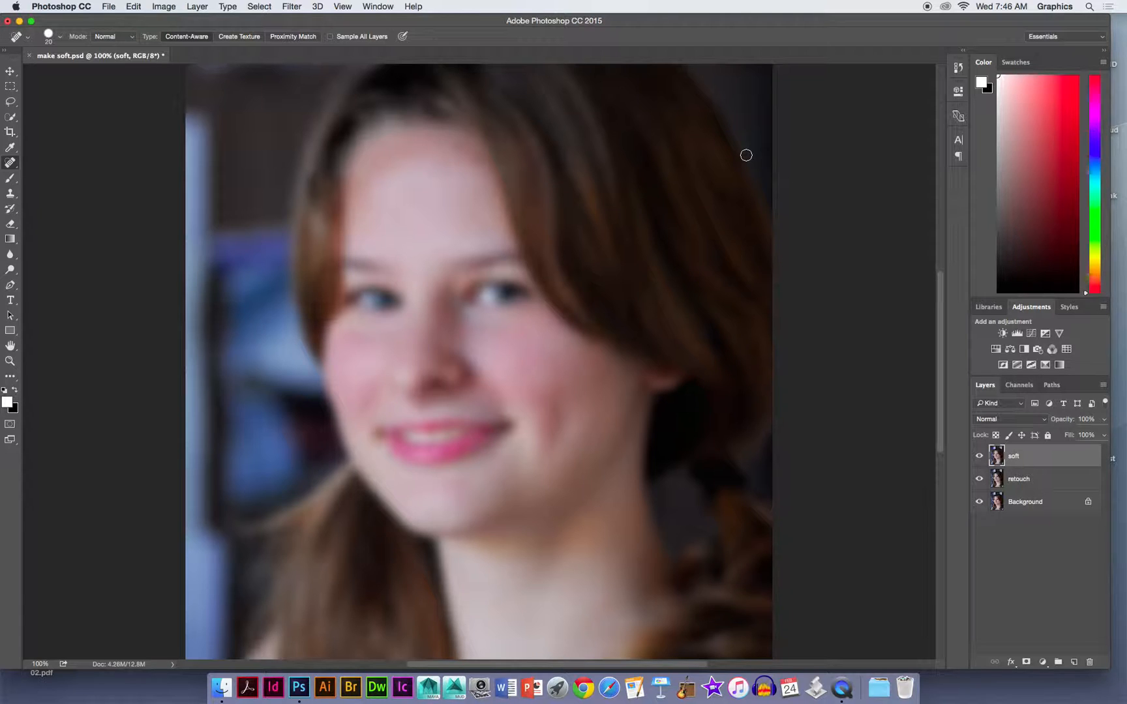
{"action": "left_click", "coordinate": [980, 459]}
{"action": "left_click", "coordinate": [979, 456]}
- Add a layer mask to the soft layer
{"action": "left_click", "coordinate": [1073, 662]}
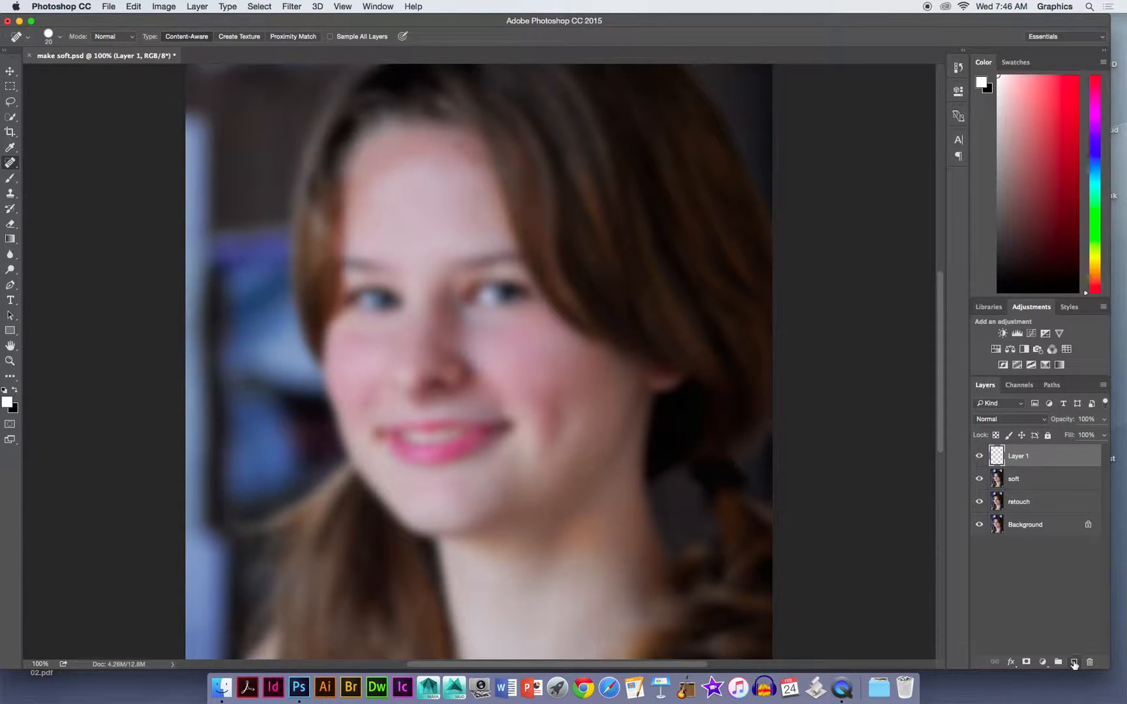
{"action": "key", "text": "super+z"}
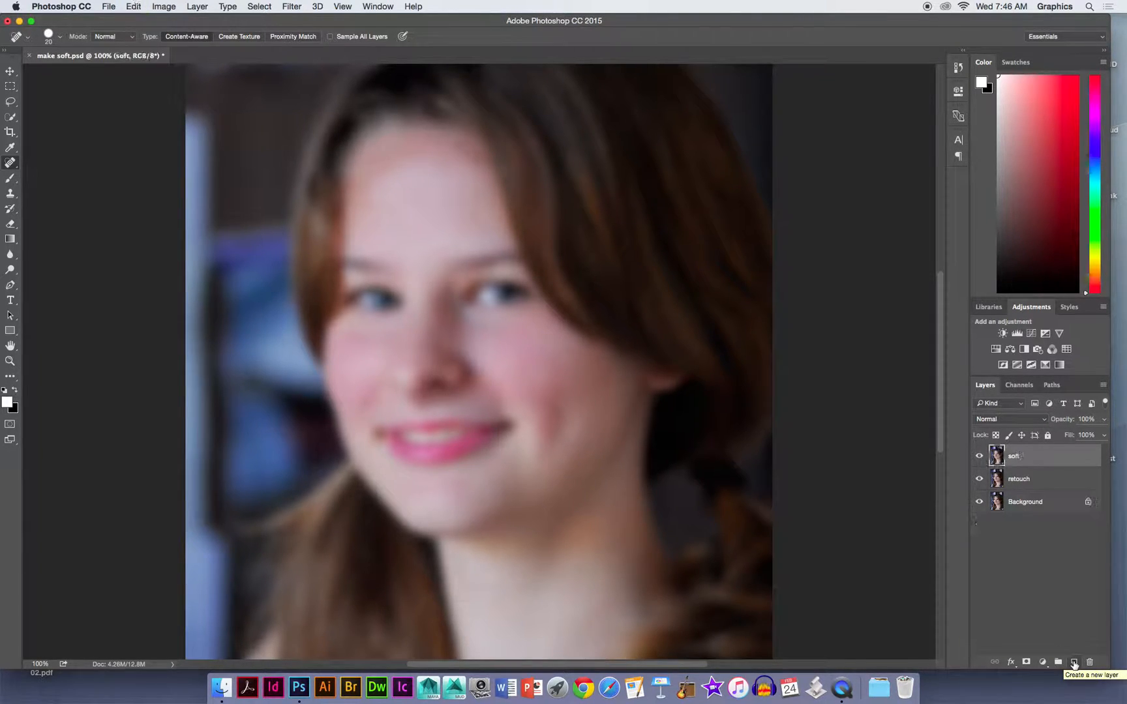
{"action": "left_click", "coordinate": [1026, 662]}
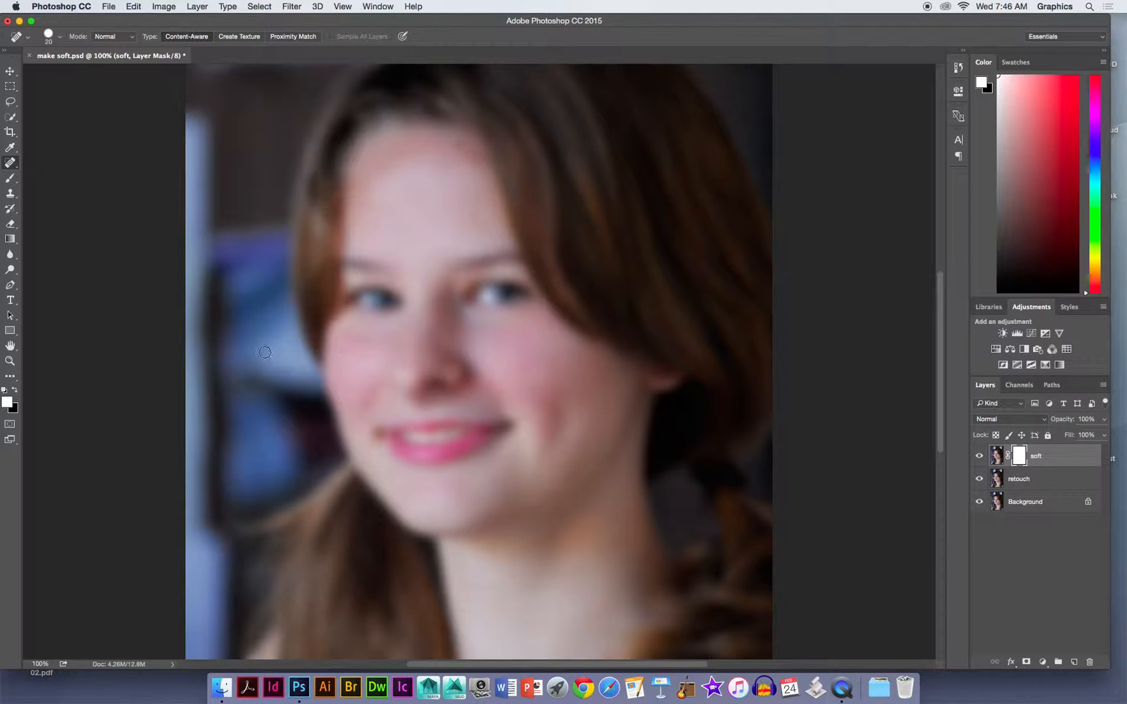
- Set up the Brush tool with black as the foreground color and 30% opacity
{"action": "left_click", "coordinate": [15, 388]}
{"action": "left_click", "coordinate": [13, 180]}
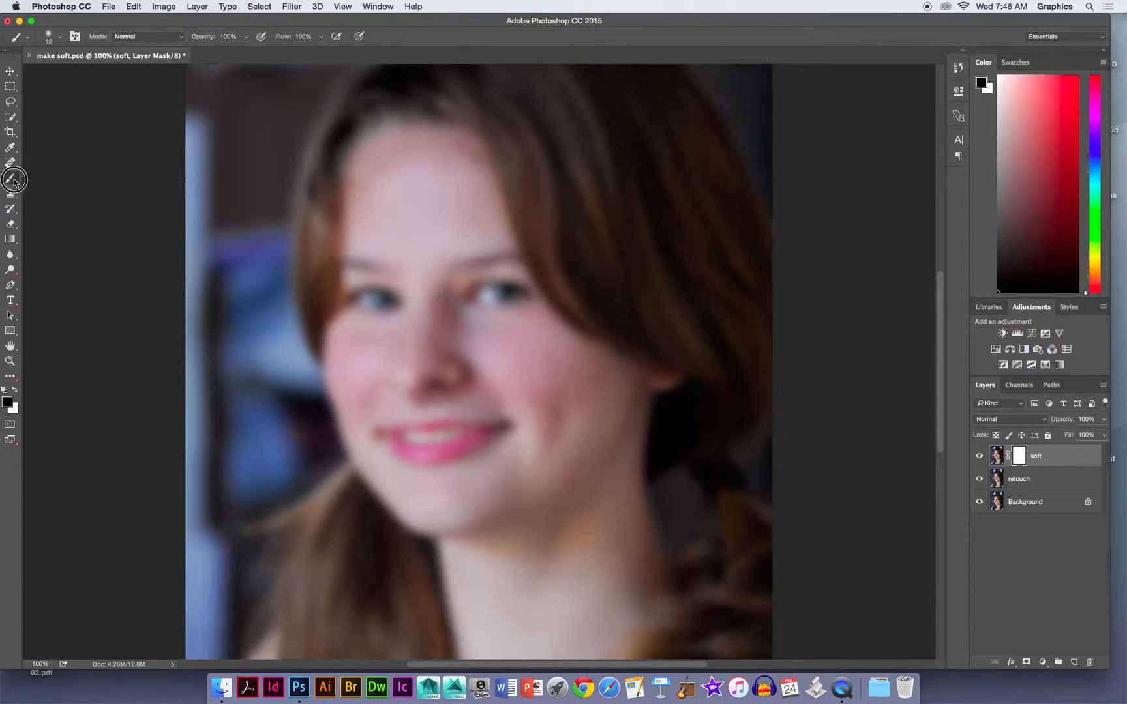
{"action": "left_click", "coordinate": [58, 176]}
{"action": "left_click", "coordinate": [60, 37]}
{"action": "left_click_drag", "start_coordinate": [65, 98], "coordinate": [64, 100]}
{"action": "left_click", "coordinate": [60, 38]}
{"action": "left_click", "coordinate": [246, 37]}
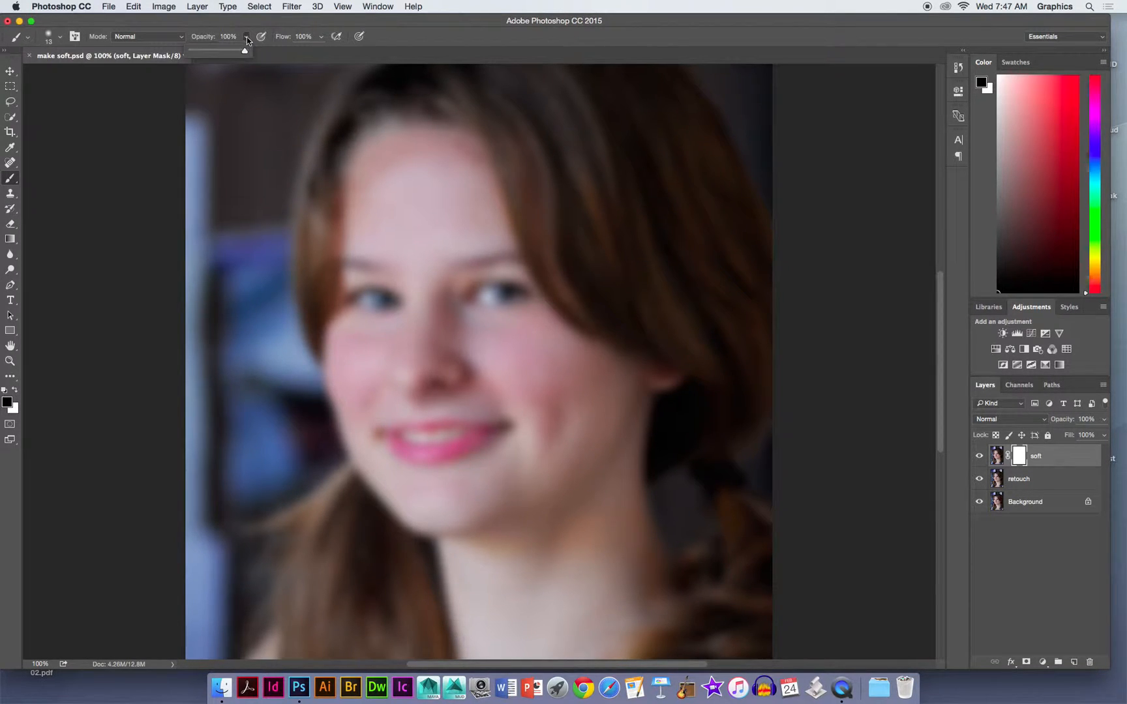
{"action": "left_click", "coordinate": [208, 52]}
{"action": "left_click_drag", "start_coordinate": [208, 53], "coordinate": [207, 52]}
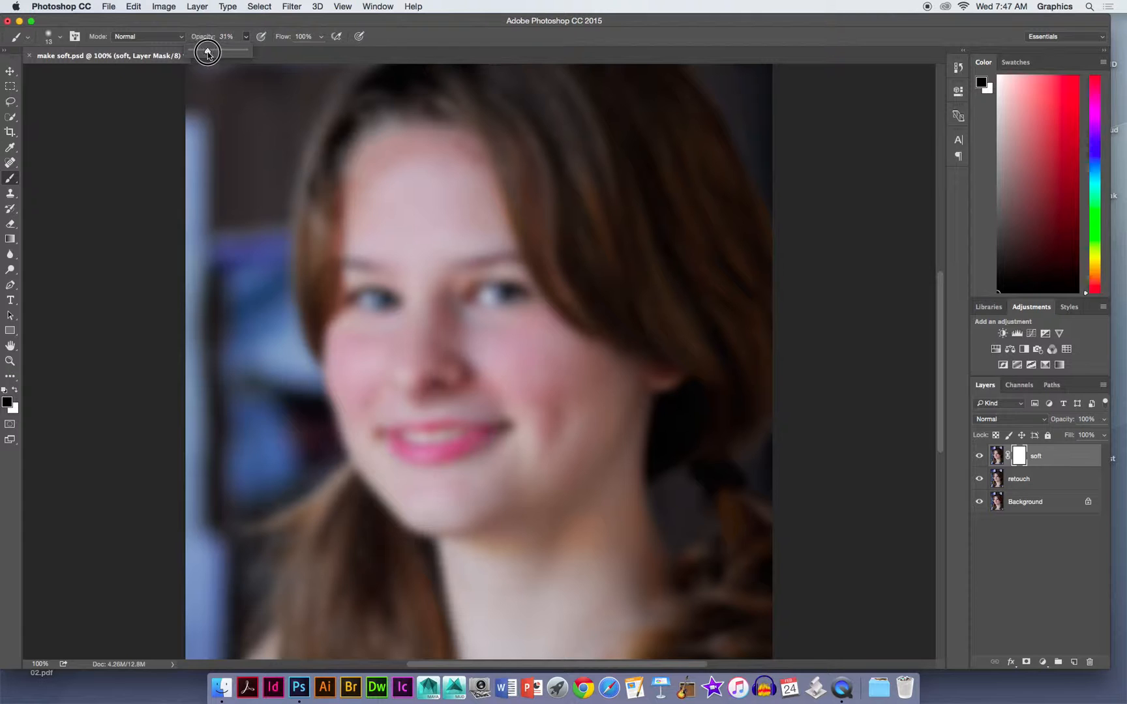
{"action": "left_click", "coordinate": [367, 284]}
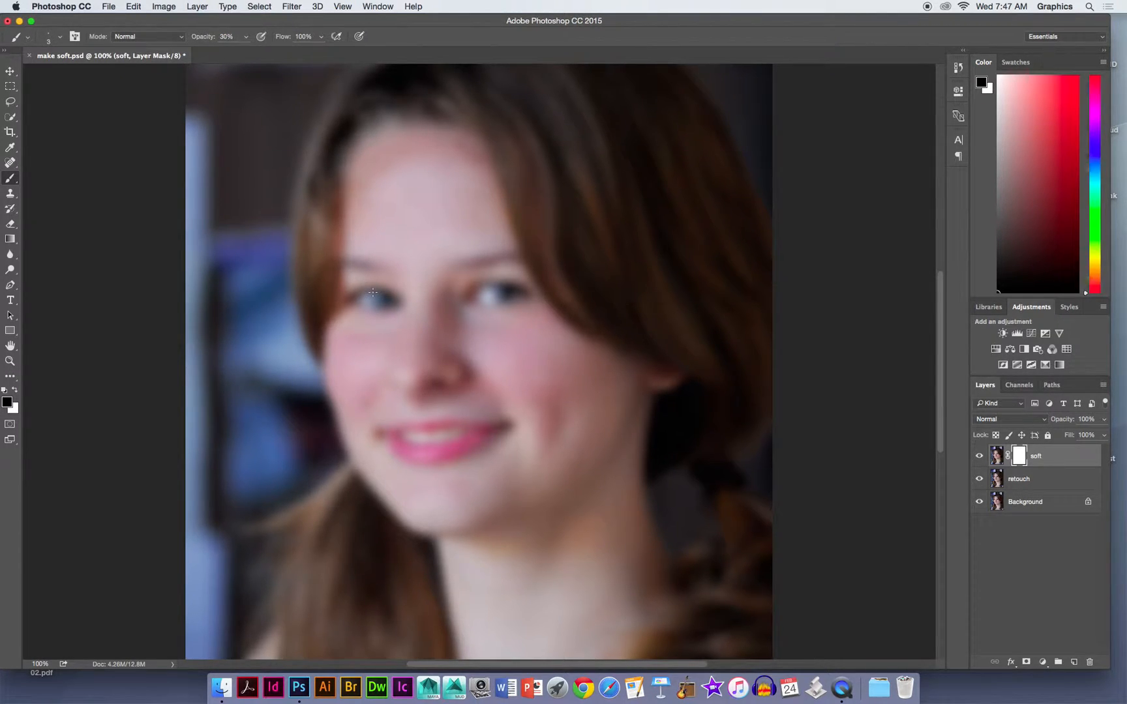
- Paint on the soft layer's mask over both eyes with the brush enlarged to size 45
{"action": "key", "text": "bracketright"}
{"action": "key", "text": "bracketright"}
{"action": "key", "text": "bracketright"}
{"action": "key", "text": "bracketright"}
{"action": "key", "text": "bracketright"}
{"action": "key", "text": "bracketright"}
{"action": "key", "text": "bracketright"}
{"action": "mouse_move", "coordinate": [391, 300]}
{"action": "left_mouse_down"}
{"action": "mouse_move", "coordinate": [352, 302]}
{"action": "mouse_move", "coordinate": [400, 299]}
{"action": "left_mouse_up"}
{"action": "left_click_drag", "start_coordinate": [471, 297], "coordinate": [526, 292]}
- Paint on the mask over the lips and teeth, reducing the brush to size 25
{"action": "mouse_move", "coordinate": [395, 437]}
{"action": "left_mouse_down"}
{"action": "mouse_move", "coordinate": [462, 444]}
{"action": "mouse_move", "coordinate": [478, 434]}
{"action": "mouse_move", "coordinate": [420, 431]}
{"action": "left_mouse_up"}
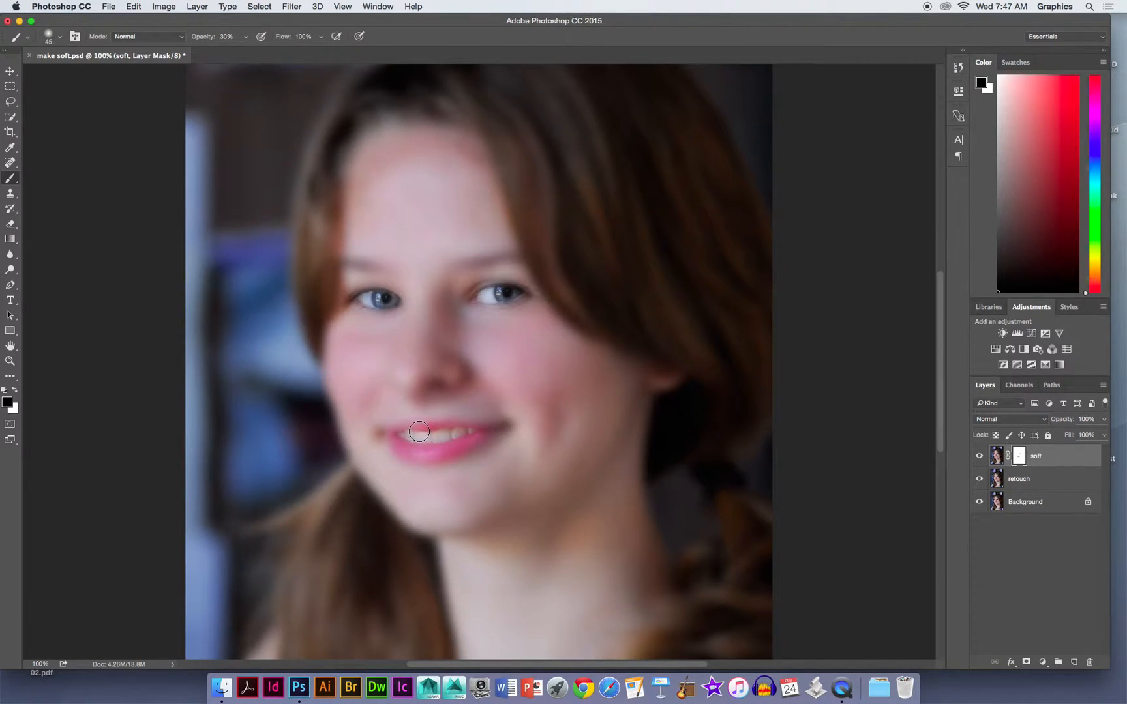
{"action": "key", "text": "bracketleft"}
{"action": "key", "text": "bracketleft"}
{"action": "left_click", "coordinate": [488, 428]}
{"action": "left_click_drag", "start_coordinate": [491, 433], "coordinate": [395, 443]}
{"action": "left_click_drag", "start_coordinate": [395, 443], "coordinate": [483, 436]}
{"action": "left_click_drag", "start_coordinate": [481, 434], "coordinate": [385, 434]}
- Paint further mask strokes over both eyes and the eyebrow to bring back their sharpness
{"action": "mouse_move", "coordinate": [515, 287]}
{"action": "left_mouse_down"}
{"action": "mouse_move", "coordinate": [487, 294]}
{"action": "mouse_move", "coordinate": [514, 292]}
{"action": "mouse_move", "coordinate": [500, 285]}
{"action": "mouse_move", "coordinate": [479, 296]}
{"action": "mouse_move", "coordinate": [521, 290]}
{"action": "left_mouse_up"}
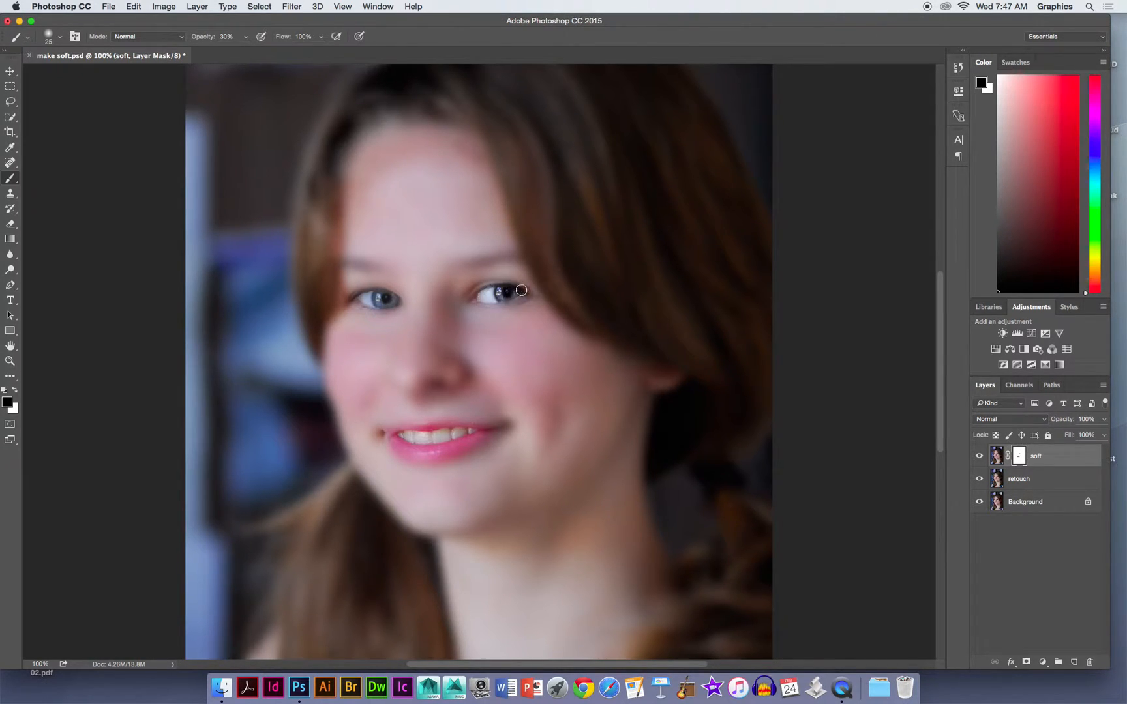
{"action": "mouse_move", "coordinate": [390, 299]}
{"action": "left_mouse_down"}
{"action": "mouse_move", "coordinate": [364, 300]}
{"action": "mouse_move", "coordinate": [397, 298]}
{"action": "mouse_move", "coordinate": [372, 304]}
{"action": "mouse_move", "coordinate": [384, 298]}
{"action": "left_mouse_up"}
{"action": "mouse_move", "coordinate": [472, 264]}
{"action": "left_mouse_down"}
{"action": "mouse_move", "coordinate": [535, 252]}
{"action": "mouse_move", "coordinate": [477, 266]}
{"action": "mouse_move", "coordinate": [500, 261]}
{"action": "left_mouse_up"}
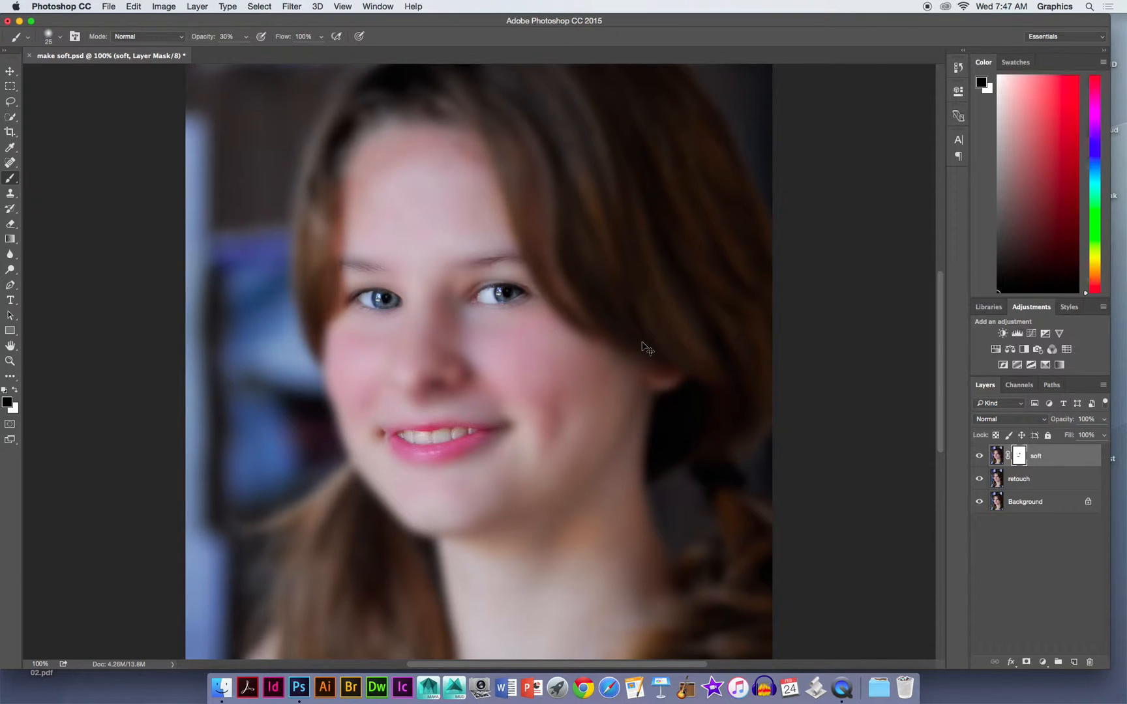
- Paint on the mask over the hair and around the nose with the brush enlarged to size 90
{"action": "key", "text": "super+minus"}
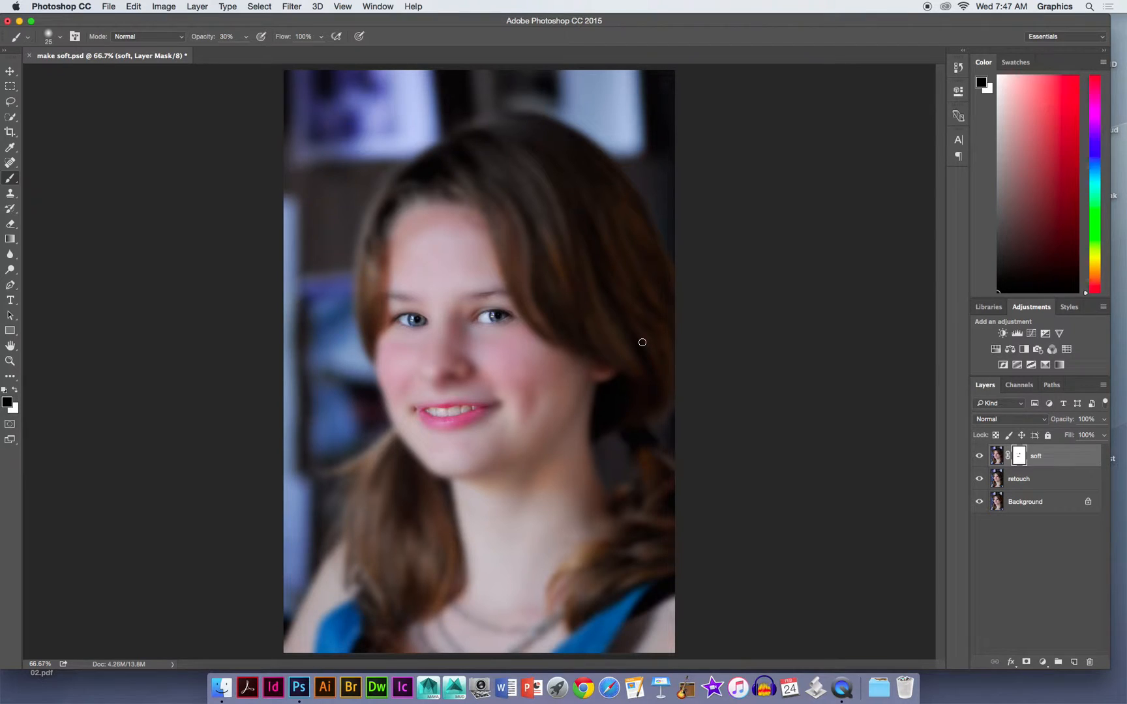
{"action": "key", "text": "bracketright"}
{"action": "key", "text": "bracketright"}
{"action": "key", "text": "bracketright"}
{"action": "key", "text": "bracketright"}
{"action": "key", "text": "bracketright"}
{"action": "key", "text": "bracketright"}
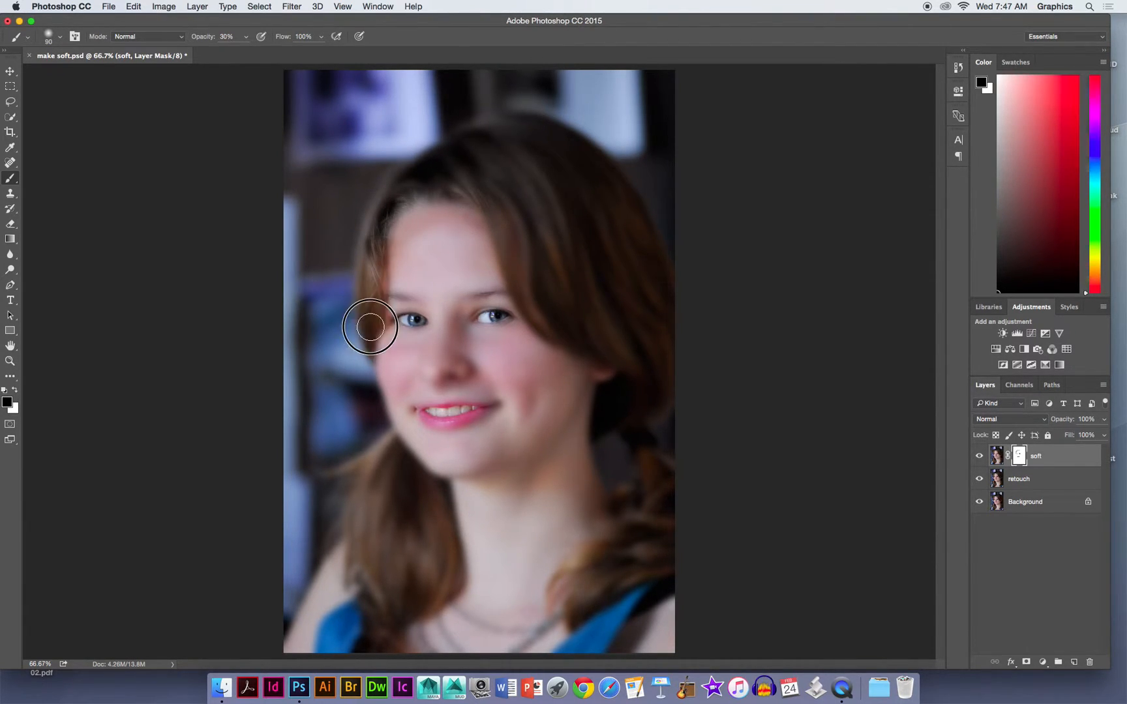
{"action": "left_click", "coordinate": [534, 297]}
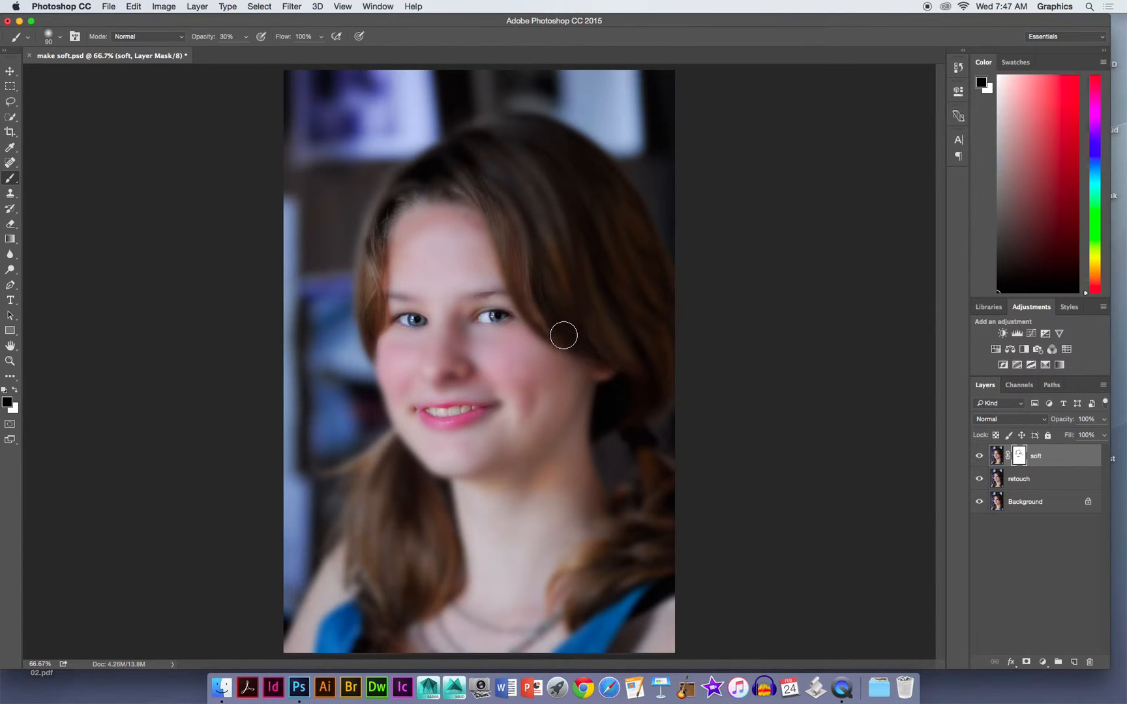
{"action": "left_click", "coordinate": [645, 367]}
{"action": "left_click_drag", "start_coordinate": [623, 386], "coordinate": [625, 478]}
{"action": "mouse_move", "coordinate": [448, 369]}
{"action": "left_mouse_down"}
{"action": "mouse_move", "coordinate": [418, 375]}
{"action": "mouse_move", "coordinate": [442, 373]}
{"action": "mouse_move", "coordinate": [409, 357]}
{"action": "mouse_move", "coordinate": [391, 378]}
{"action": "mouse_move", "coordinate": [401, 405]}
{"action": "left_mouse_up"}
- Lower the soft layer's opacity to 77% and compare the portrait with the layer hidden and shown
{"action": "left_click", "coordinate": [997, 455]}
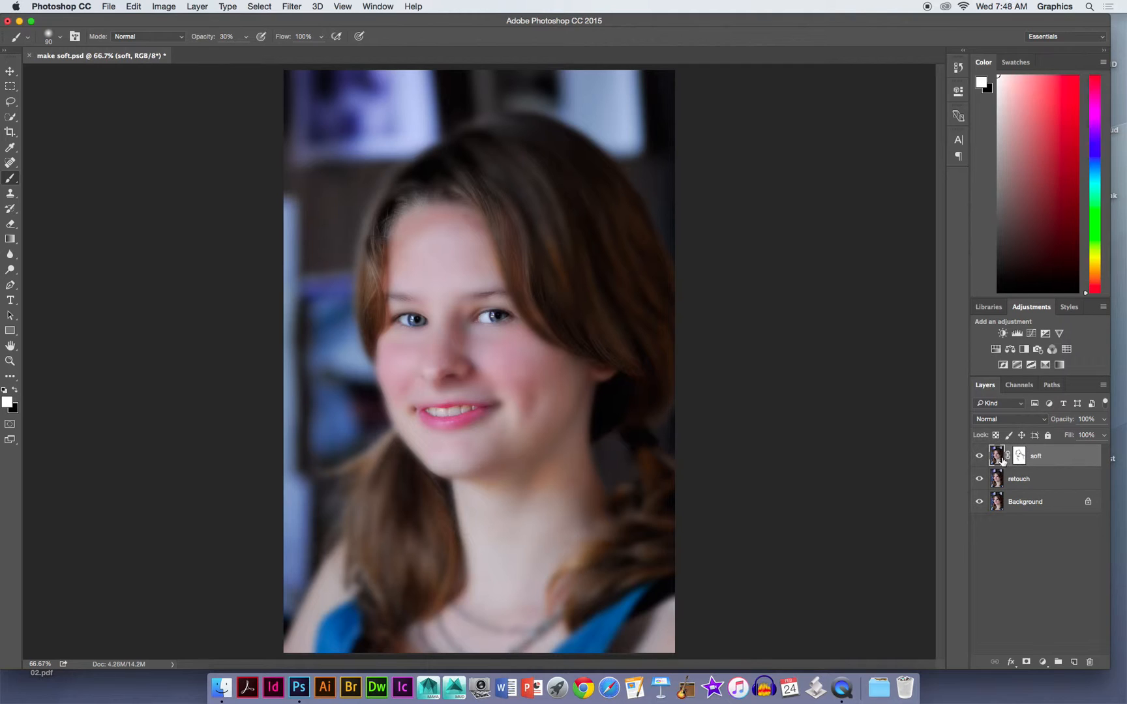
{"action": "left_click", "coordinate": [1104, 422]}
{"action": "left_click_drag", "start_coordinate": [1102, 438], "coordinate": [1088, 438]}
{"action": "mouse_move", "coordinate": [1087, 436]}
{"action": "left_mouse_down"}
{"action": "mouse_move", "coordinate": [1076, 436]}
{"action": "mouse_move", "coordinate": [1089, 441]}
{"action": "left_mouse_up"}
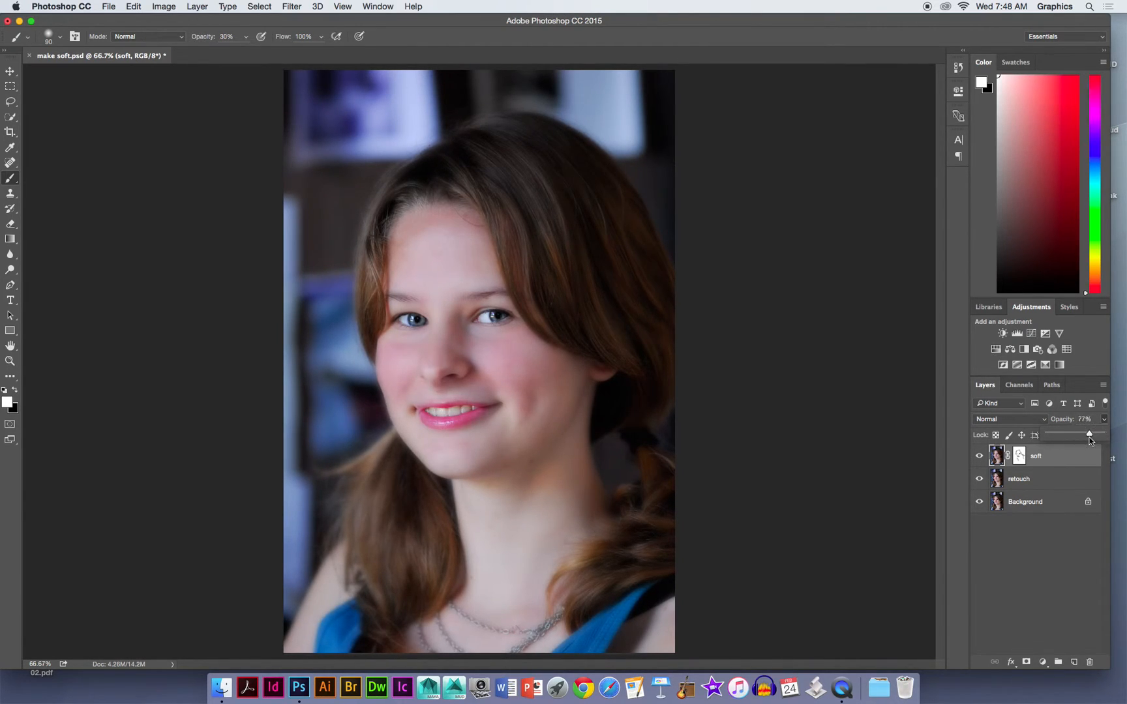
{"action": "left_click", "coordinate": [978, 456]}
{"action": "left_click", "coordinate": [979, 456]}
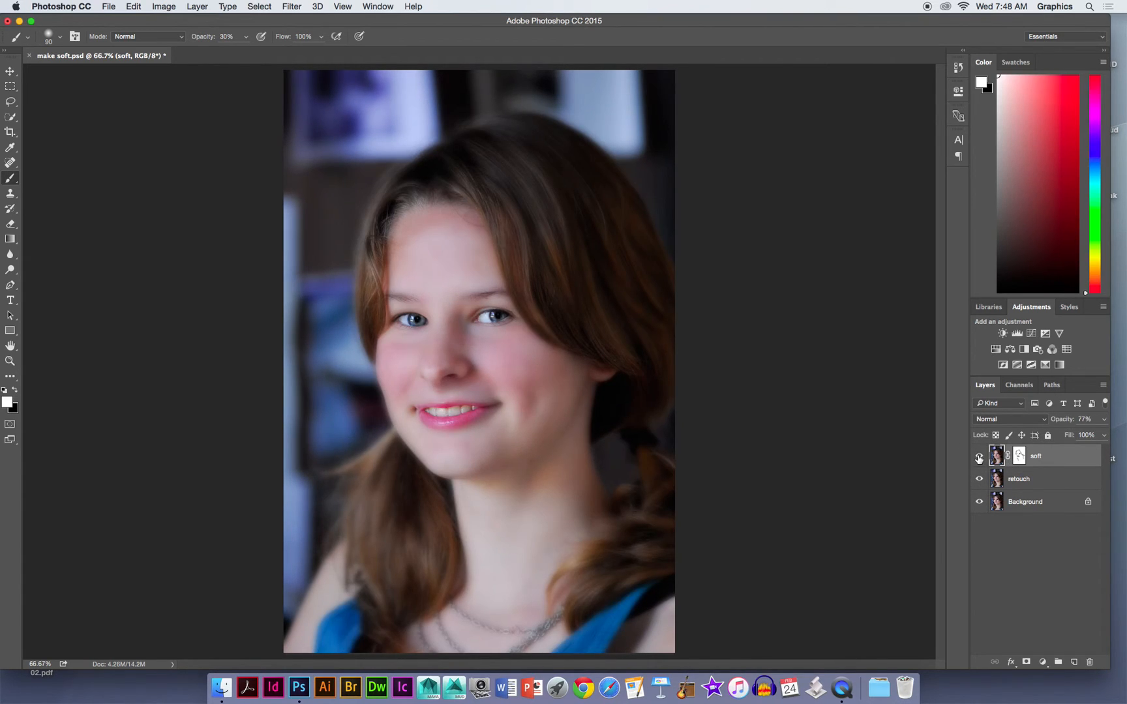